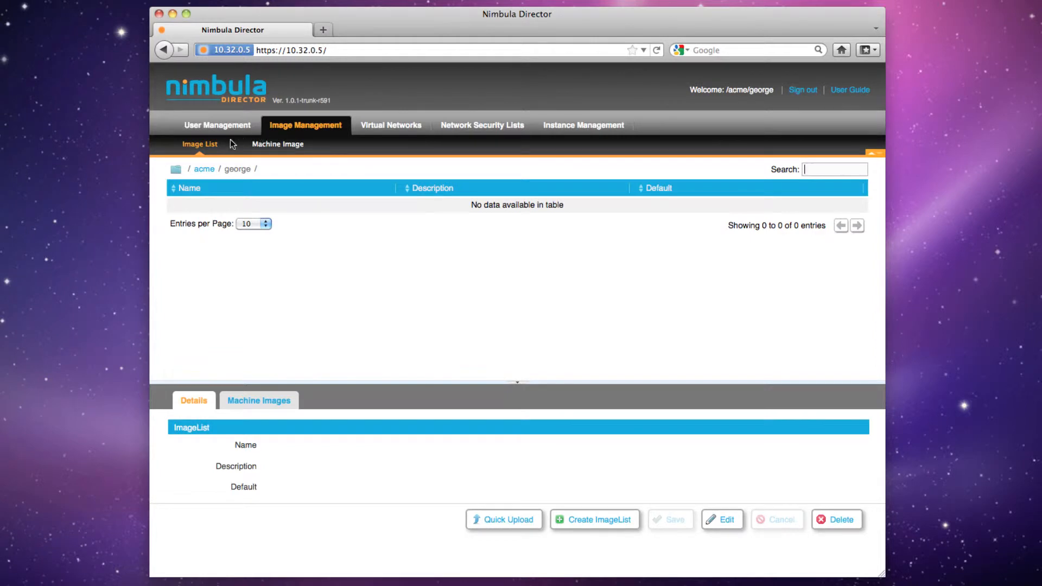
Create an image list named ACME-ubuntu with the description "Ubuntu image list" and default entry 1
left_click(211, 147)
left_click(576, 521)
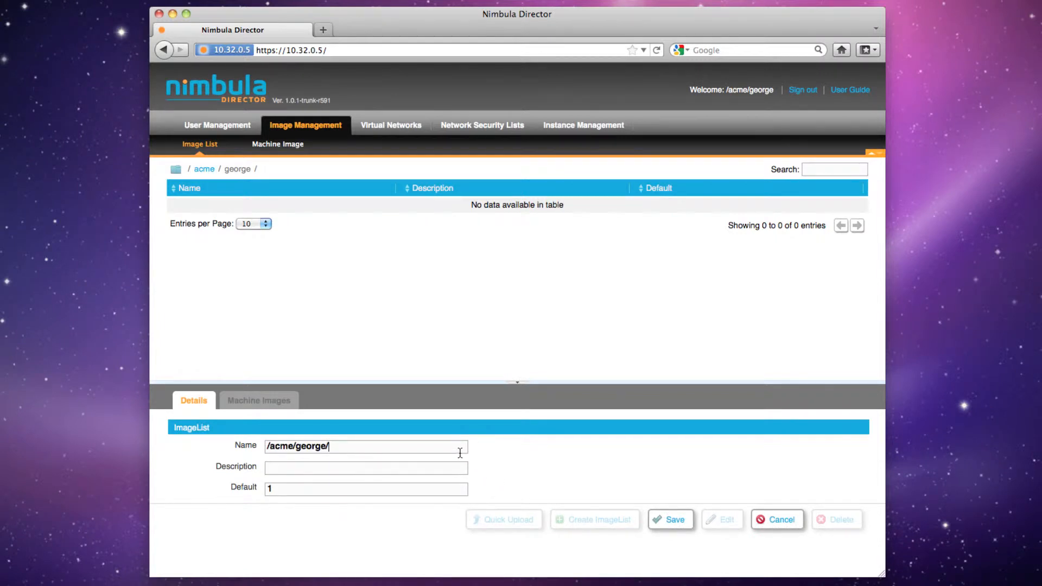
type("ACME-")
type("ubuntu")
type("Ubuntu image list")
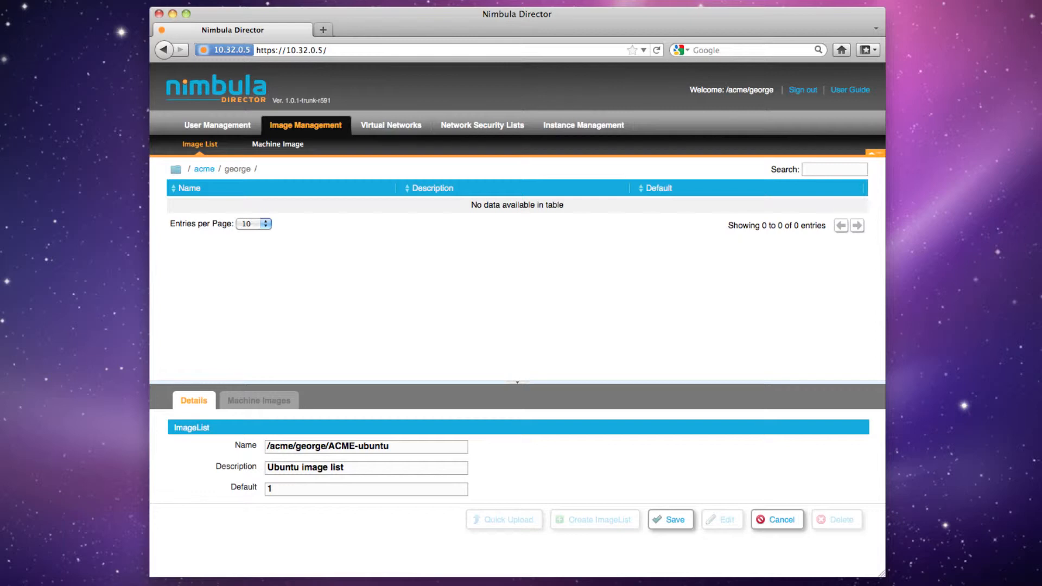
left_click(659, 522)
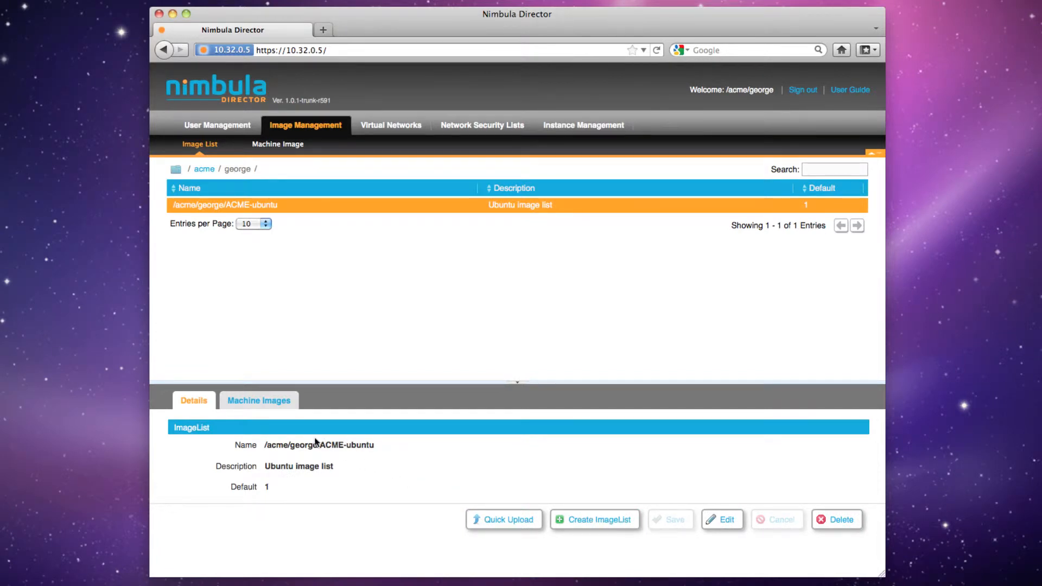
Add the machine image /nimbula/public/lucid64 to the ACME-ubuntu image list as entry 1 and save
left_click(268, 401)
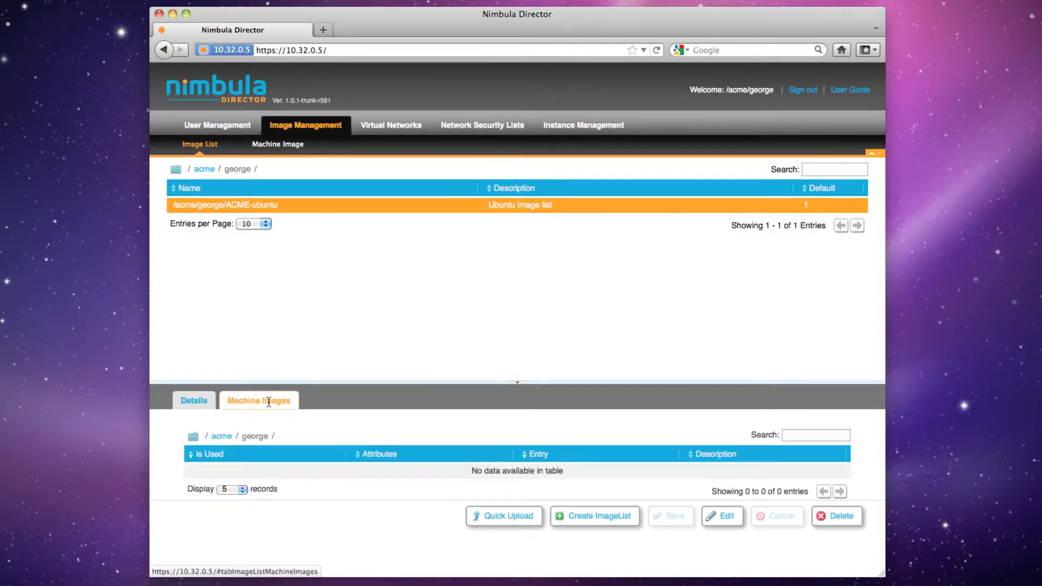
left_click(193, 437)
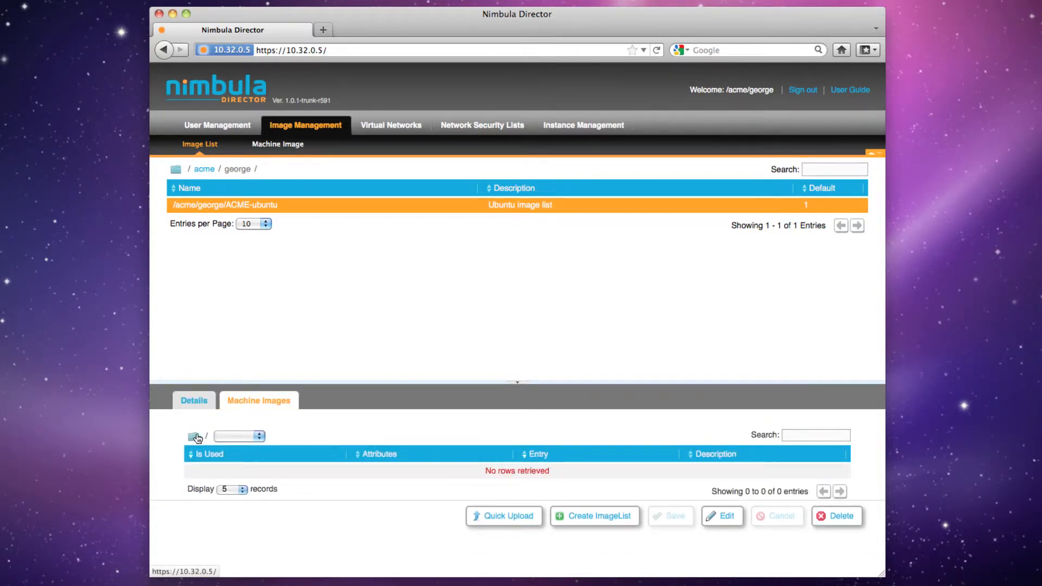
left_click(224, 437)
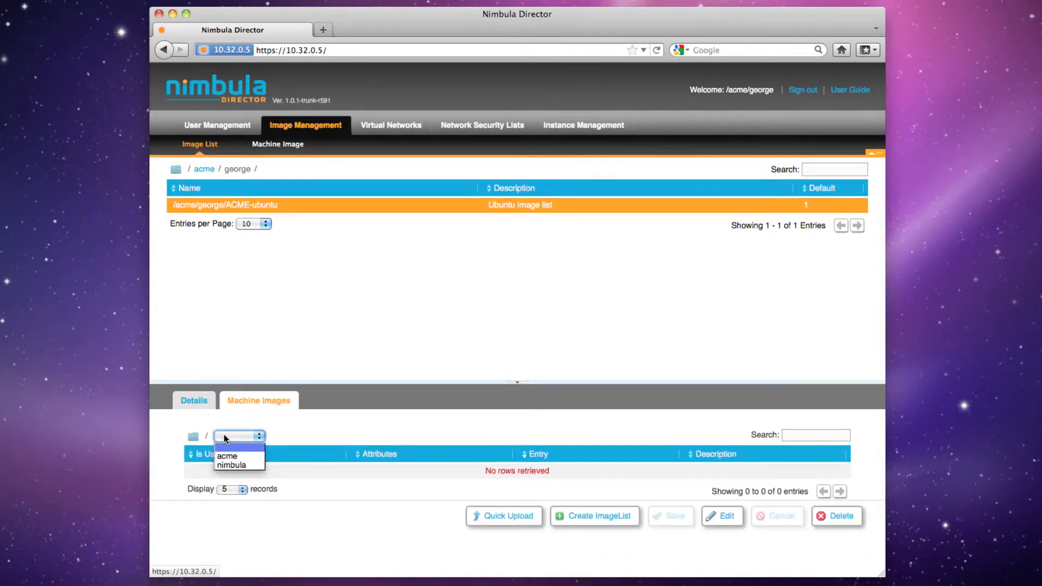
left_click(228, 465)
left_click(261, 436)
left_click(265, 459)
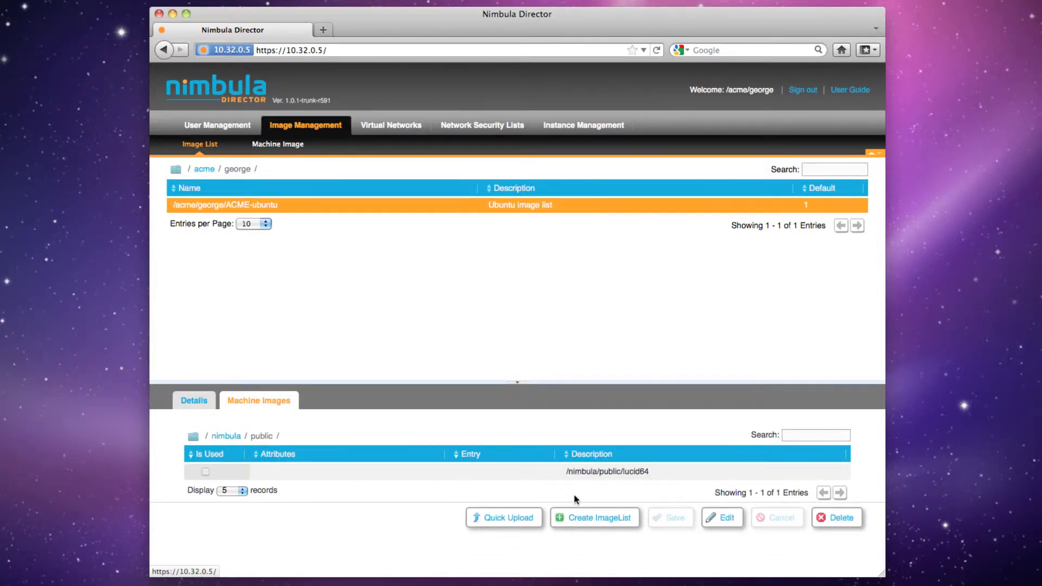
left_click(724, 518)
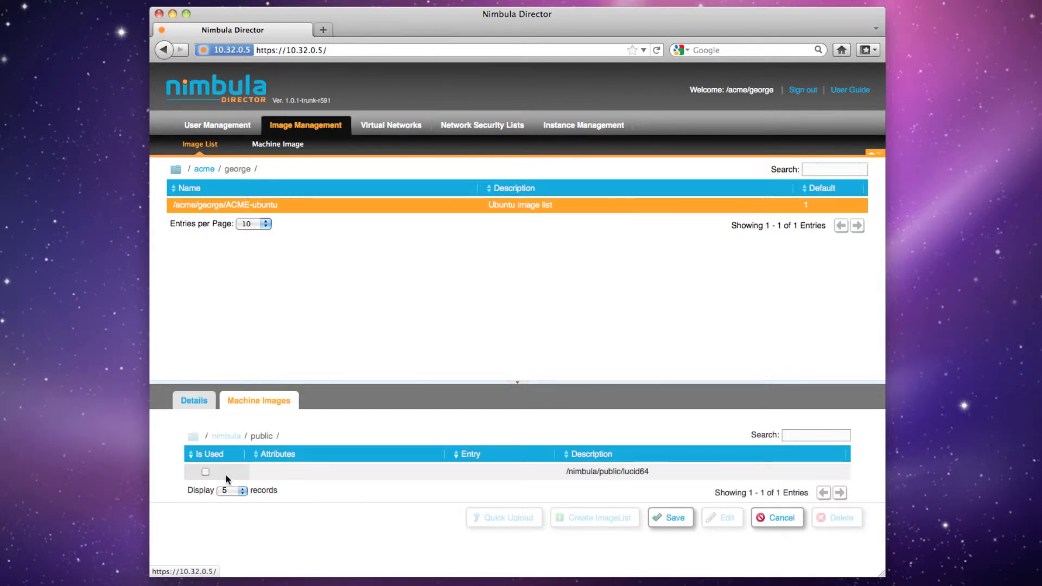
left_click(206, 473)
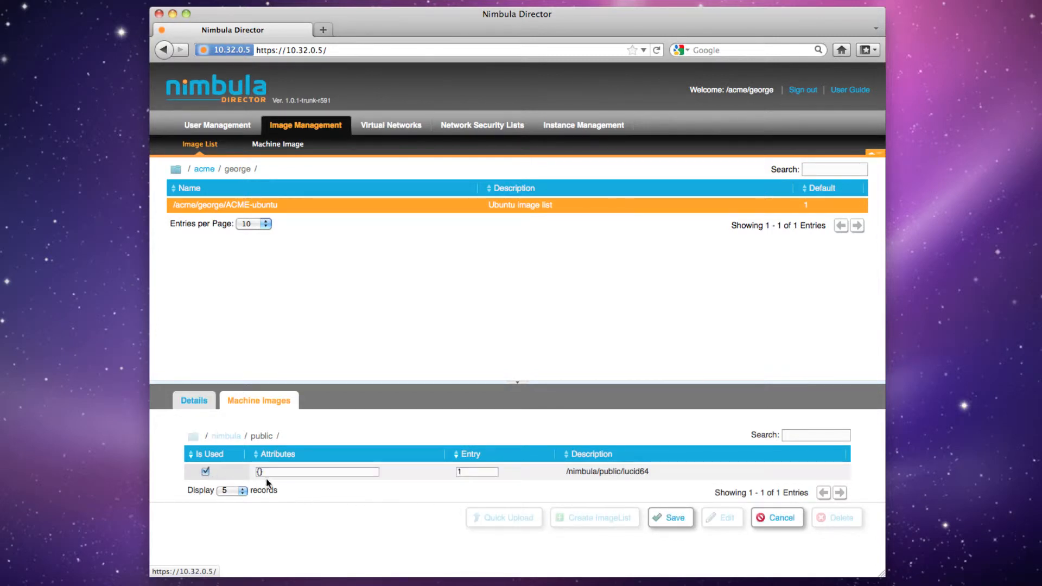
left_click(668, 518)
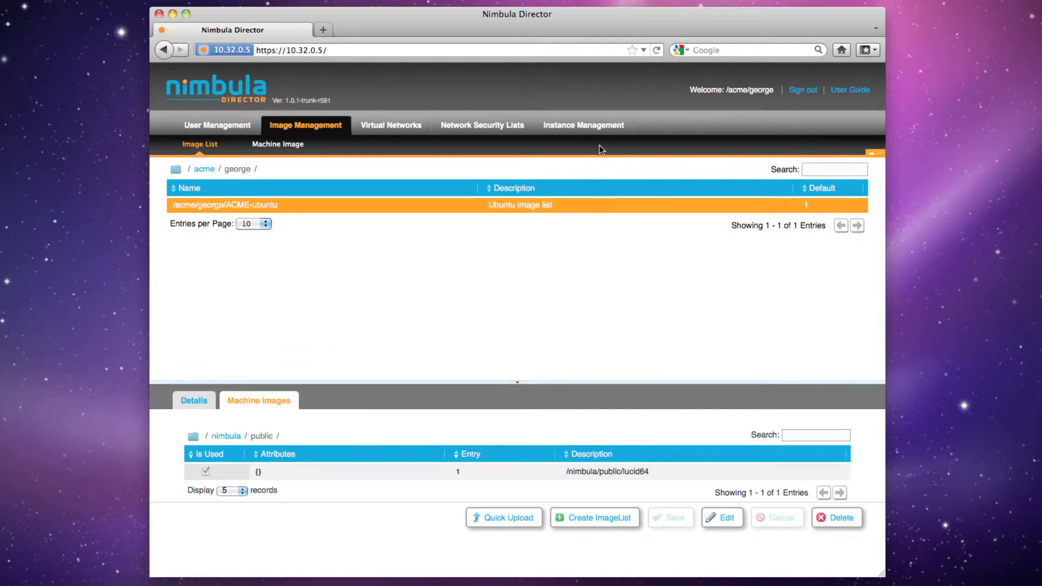
Quick-launch one small instance from the ACME-ubuntu image list
left_click(599, 131)
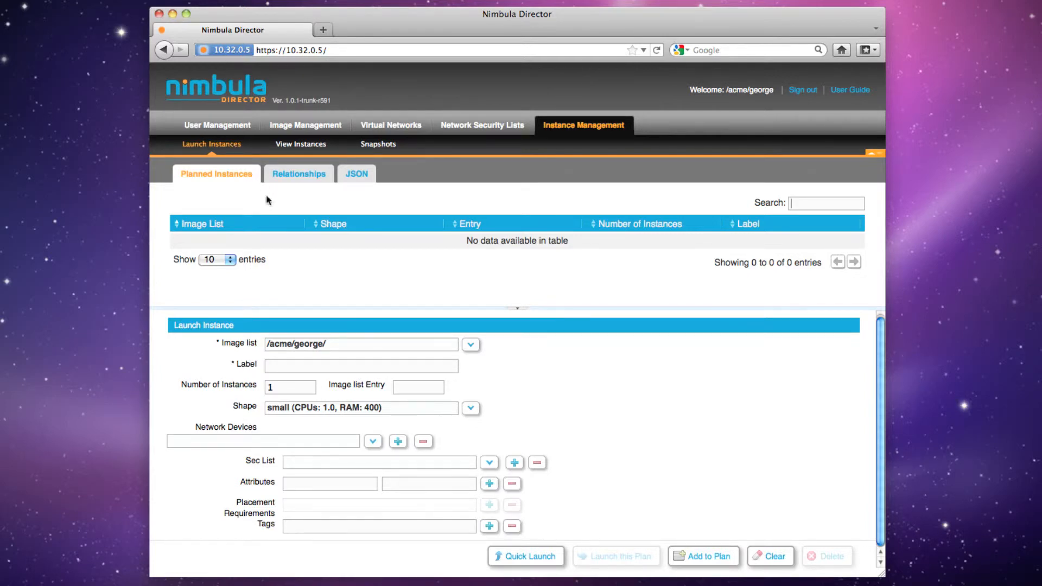
left_click(505, 556)
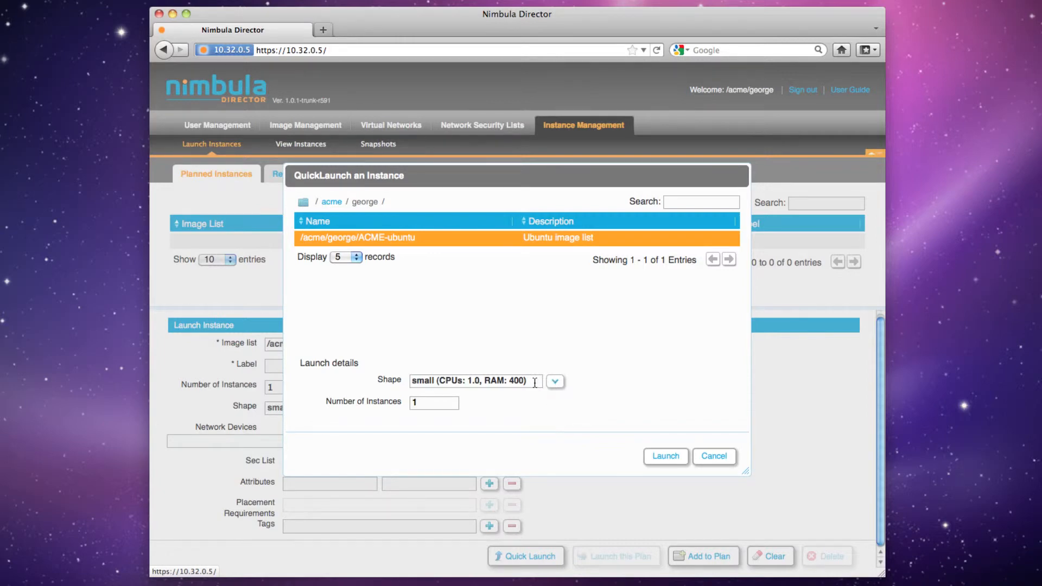
left_click(442, 401)
left_click(665, 457)
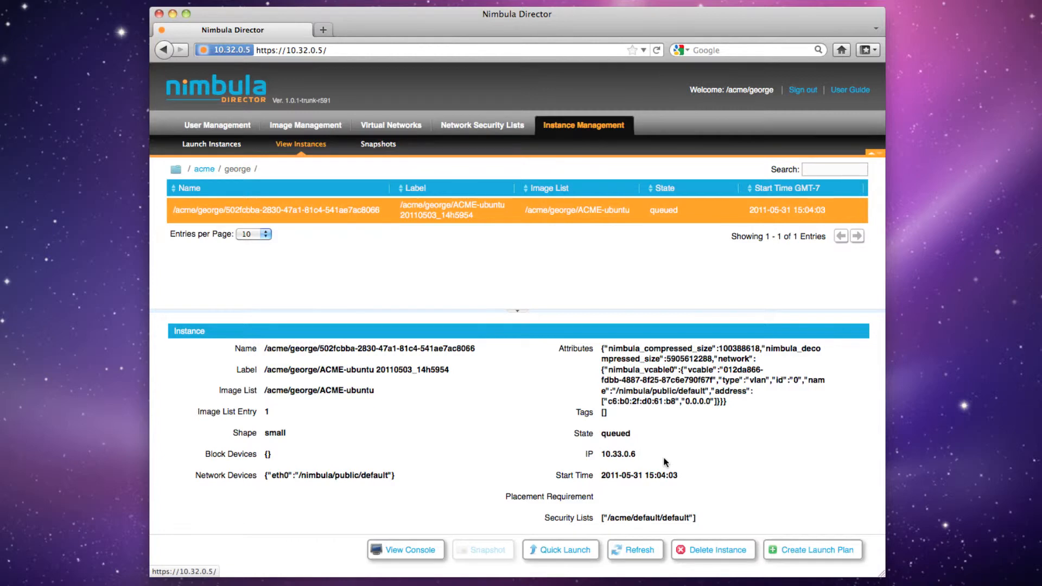
Refresh the new instance's state and open its console, moving the console window fully into view
left_click(647, 553)
left_click(646, 553)
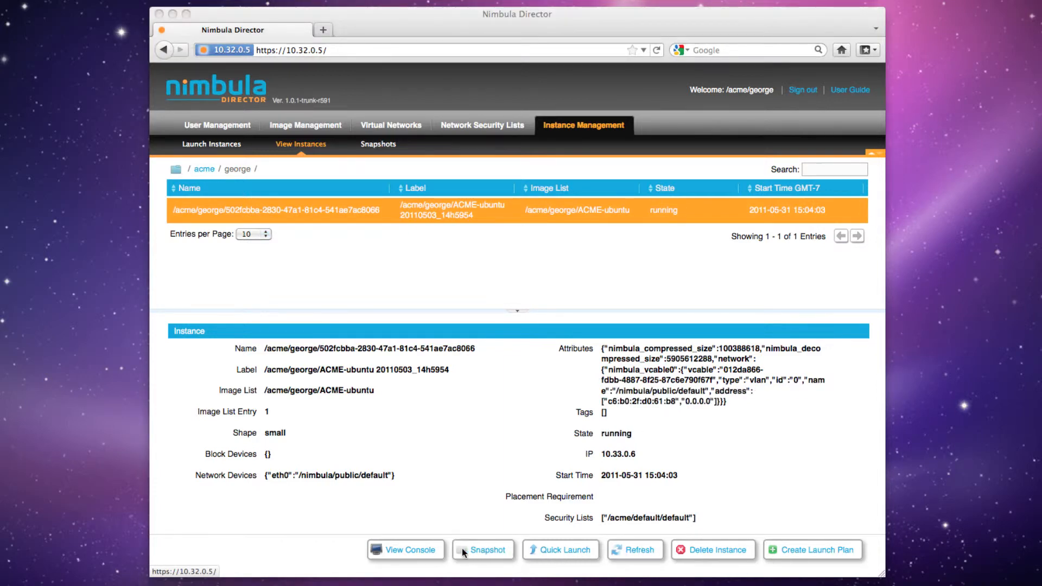
left_click(417, 549)
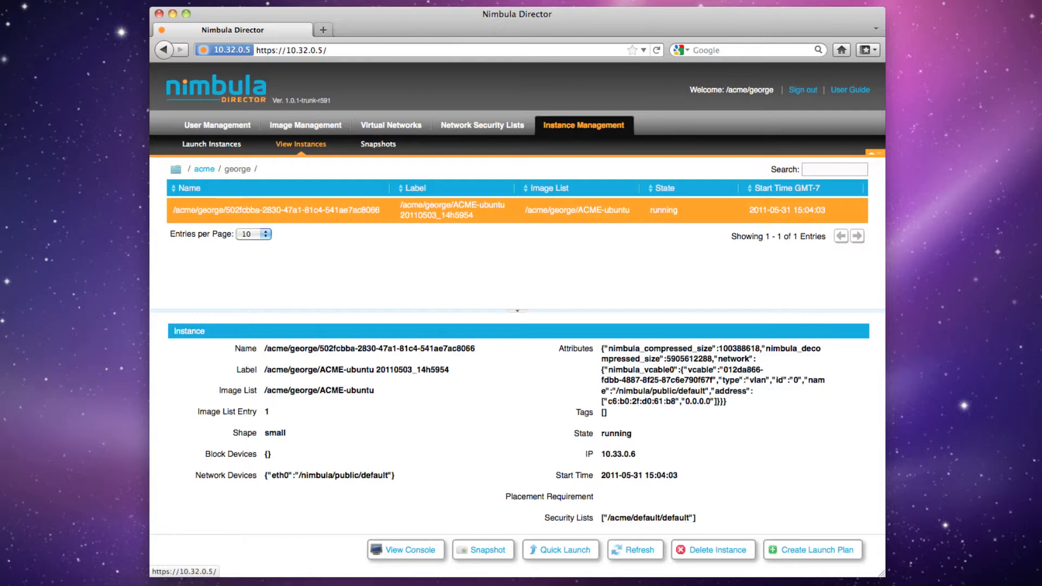
left_click_drag(1041, 429, 611, 190)
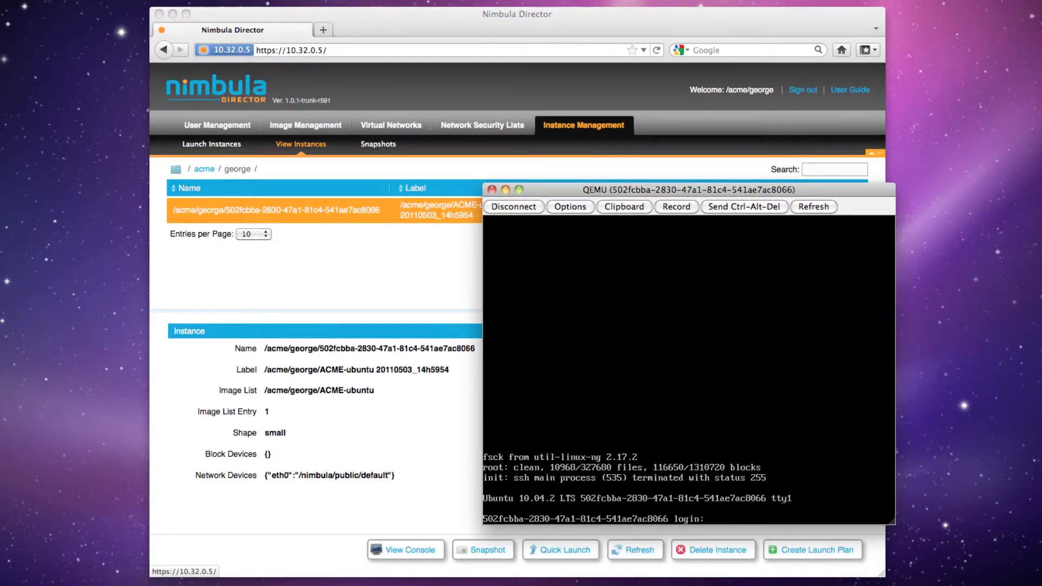
Log in to the instance's console as root with the account password
type("root")
key("Return")
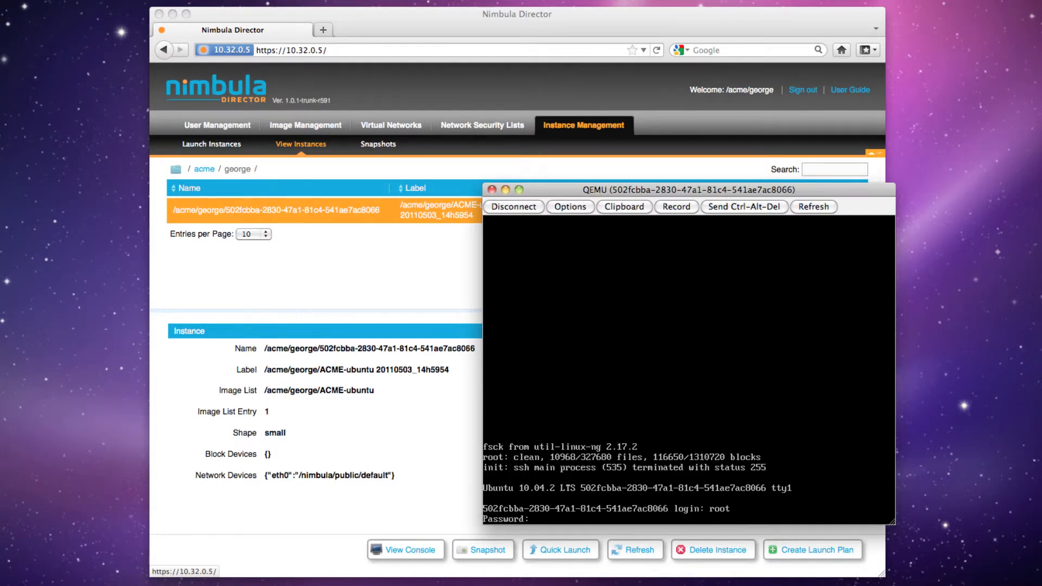
key("Return")
Run ping in the console to test for the command, and install the iputils-ping package with apt-get
type("ping")
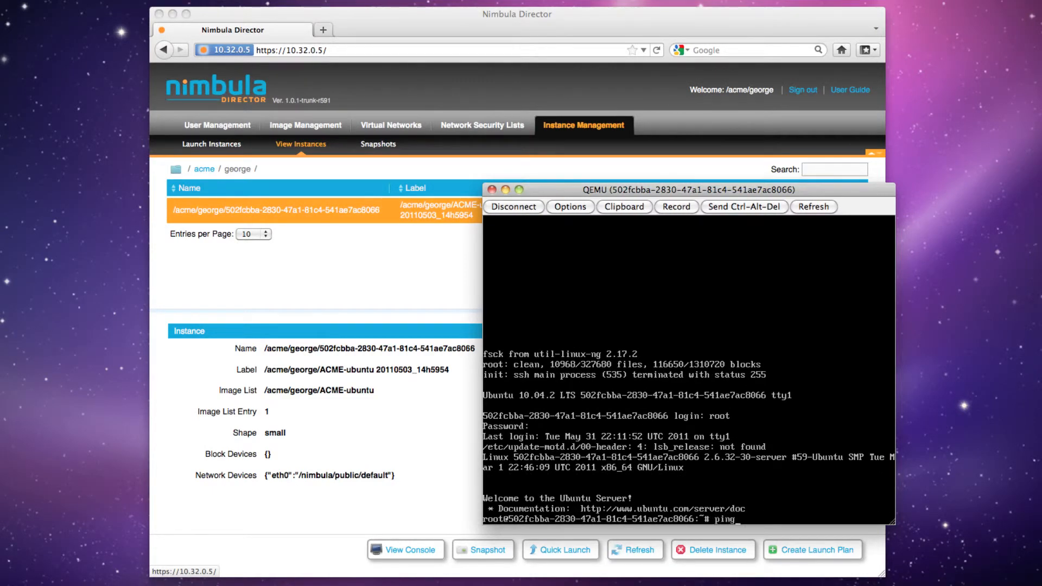
key("Return")
type("apt")
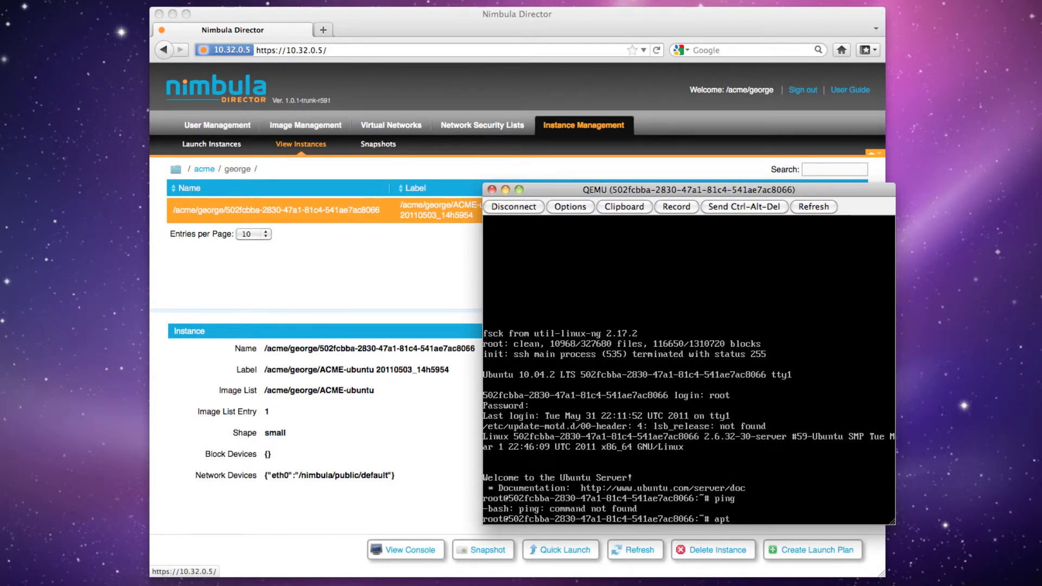
type("-get install iputils-ping")
key("Return")
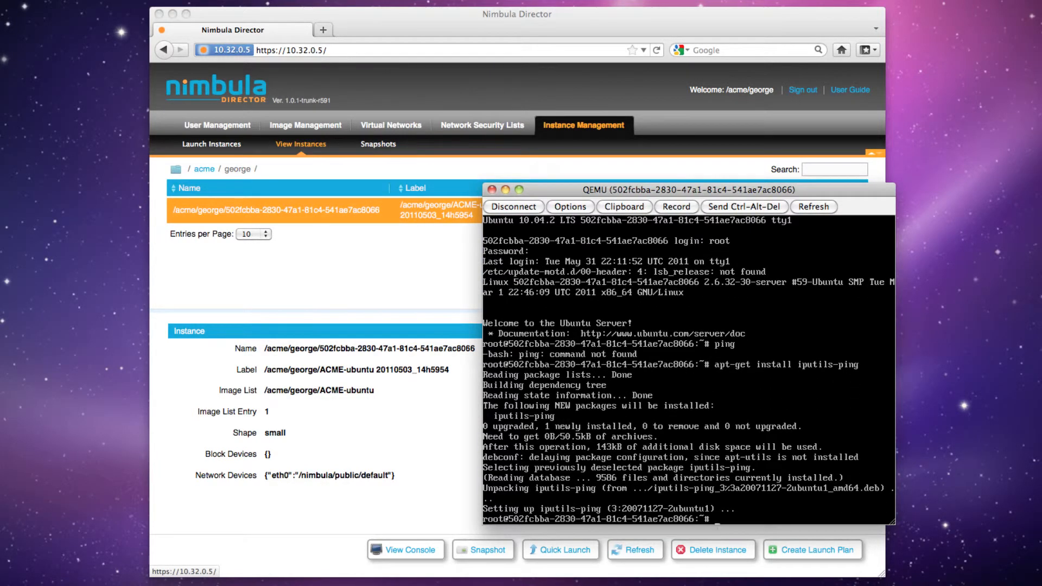
Run ping again to check the installation, and close the console window
type("ping")
key("Return")
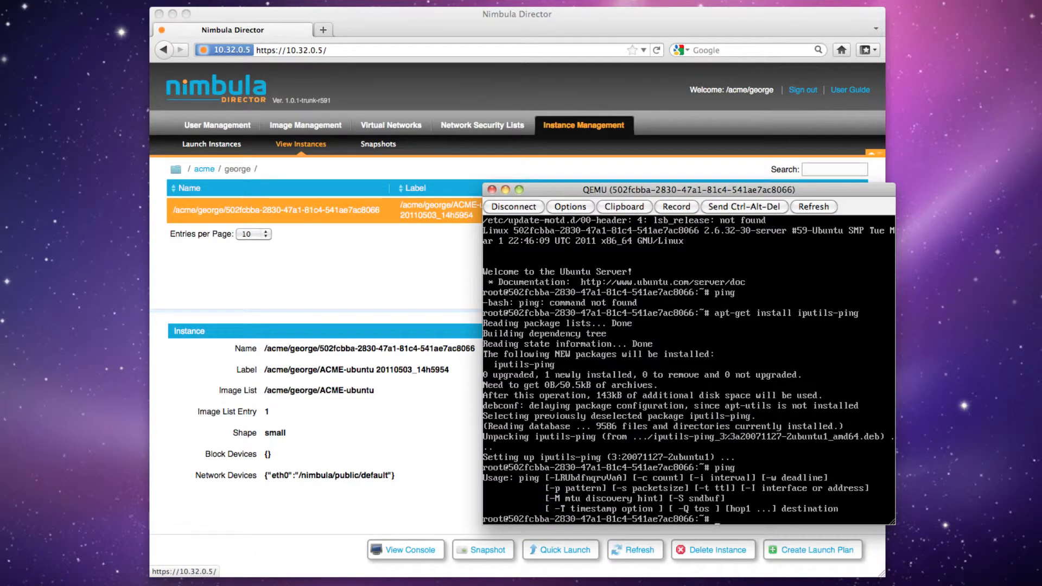
left_click(491, 190)
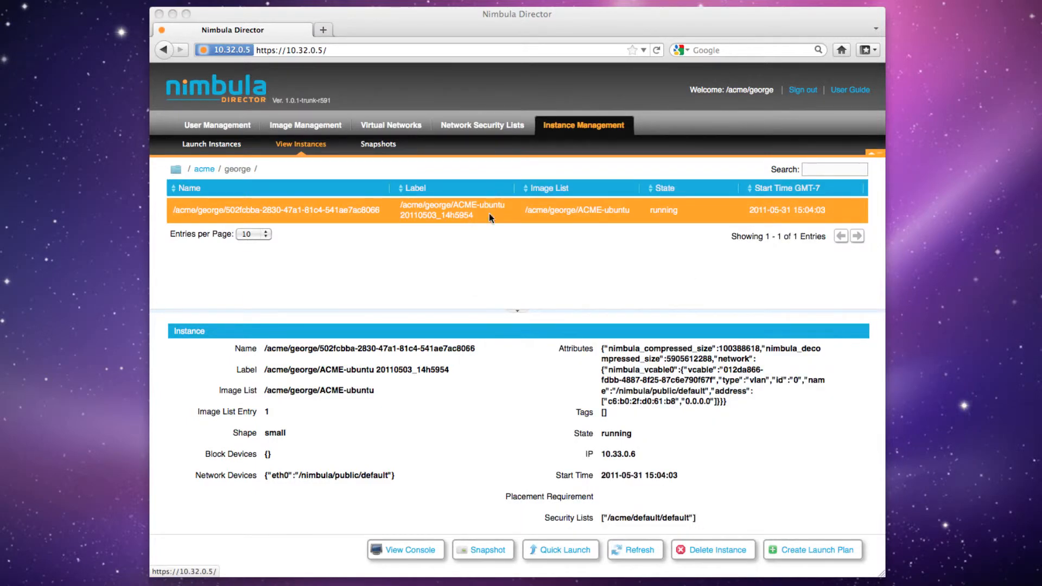
Create a snapshot of the running instance as machine image lucid64-v2, with automatic name generation turned off
left_click(483, 548)
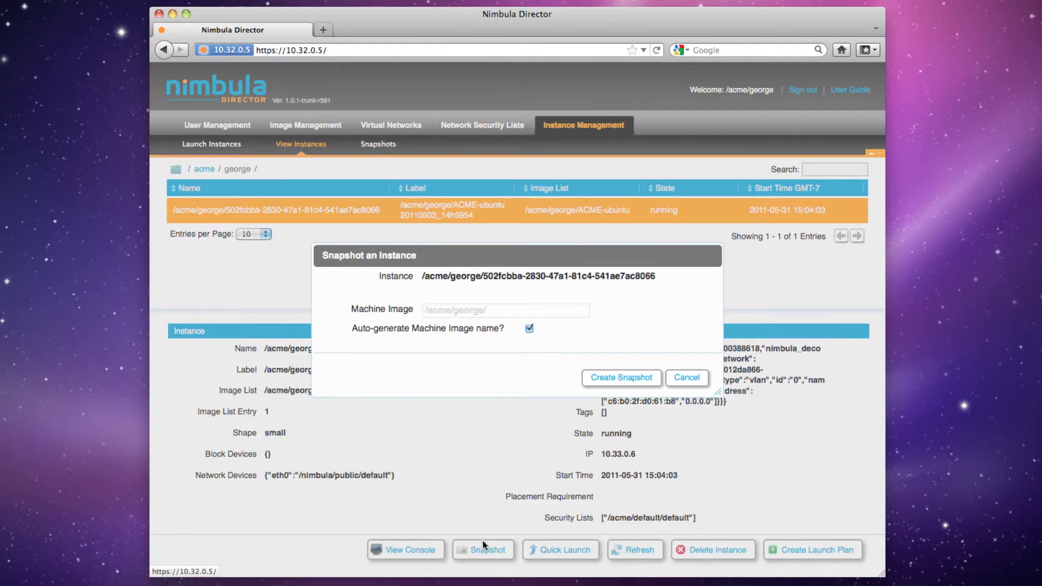
left_click(529, 329)
left_click(526, 311)
type("lucid64-v2")
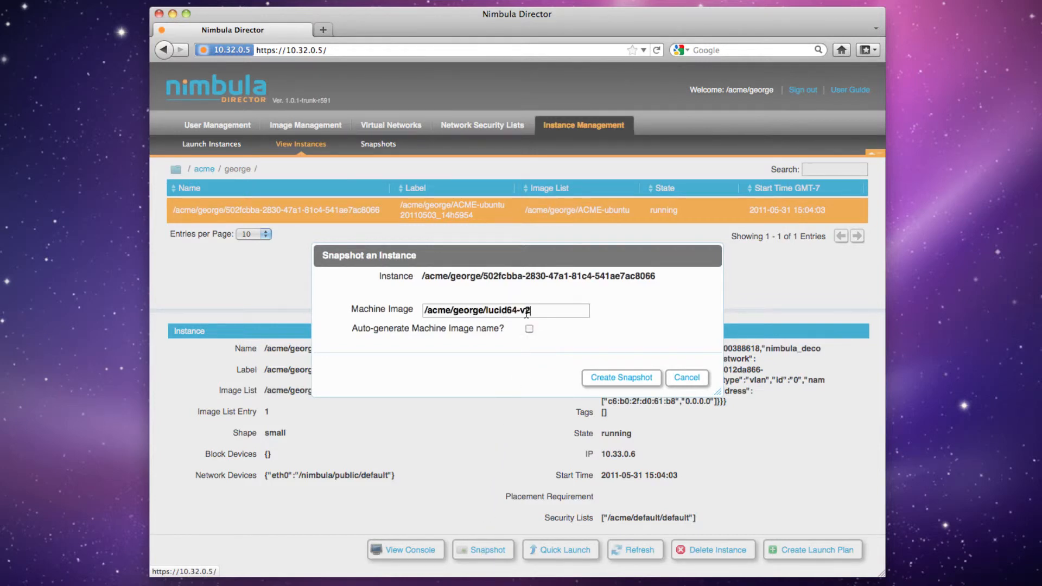
left_click(619, 378)
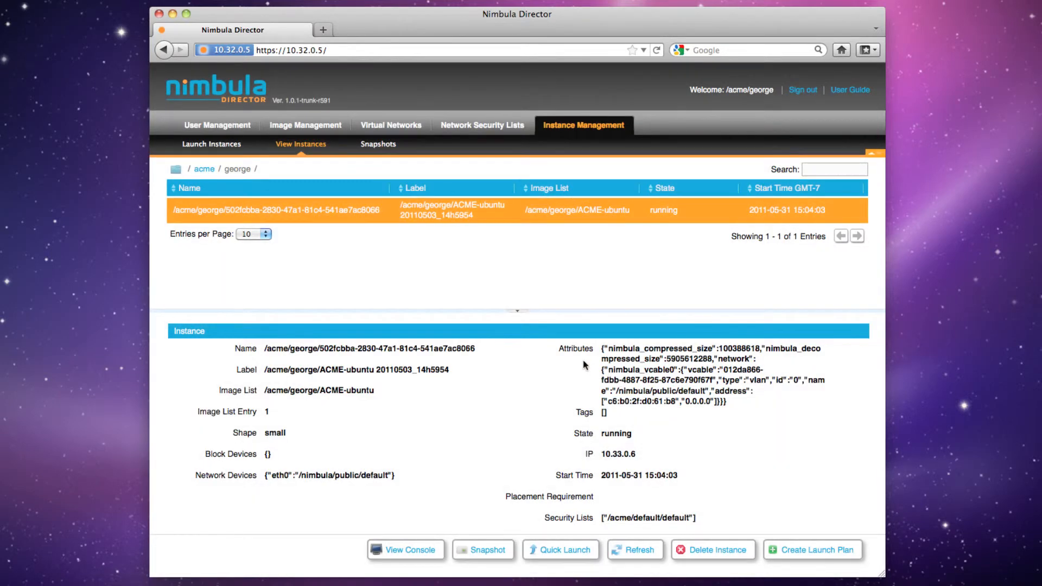
Add the lucid64-v2 machine image from the acme user's folder to the ACME-ubuntu image list as entry 2 and save
left_click(316, 129)
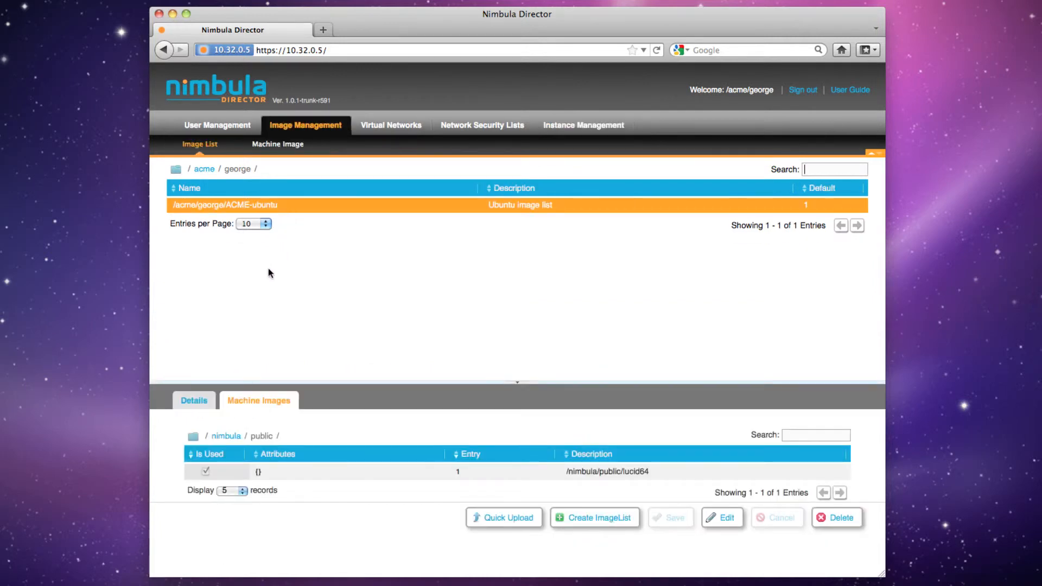
left_click(194, 438)
left_click(224, 438)
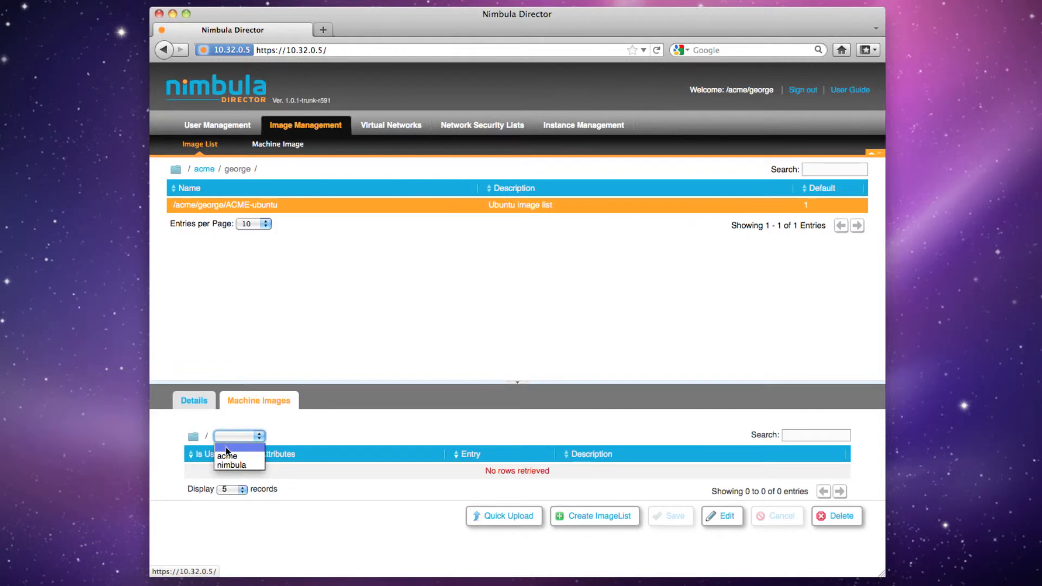
left_click(227, 456)
left_click(264, 439)
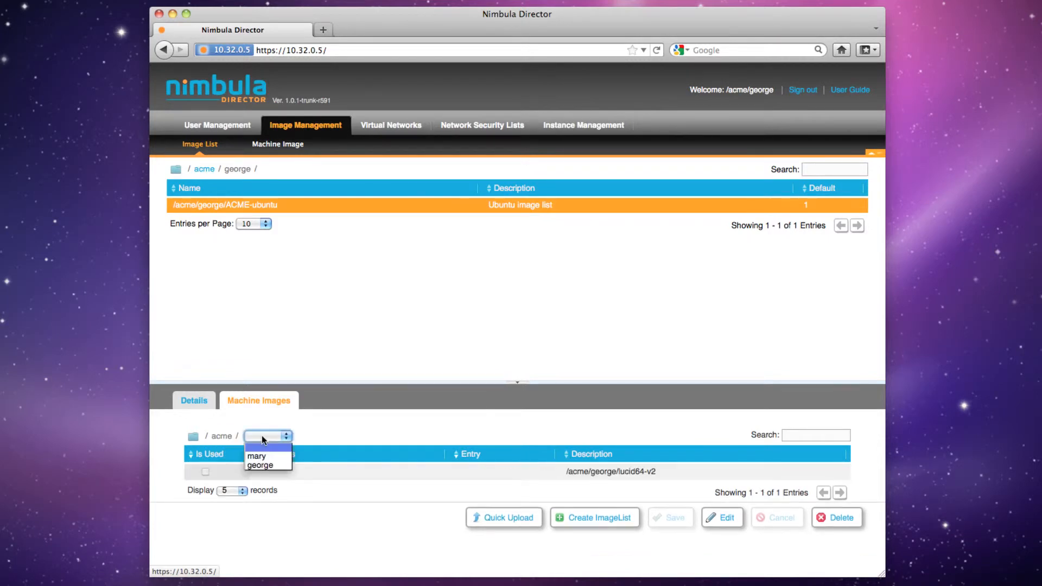
left_click(261, 465)
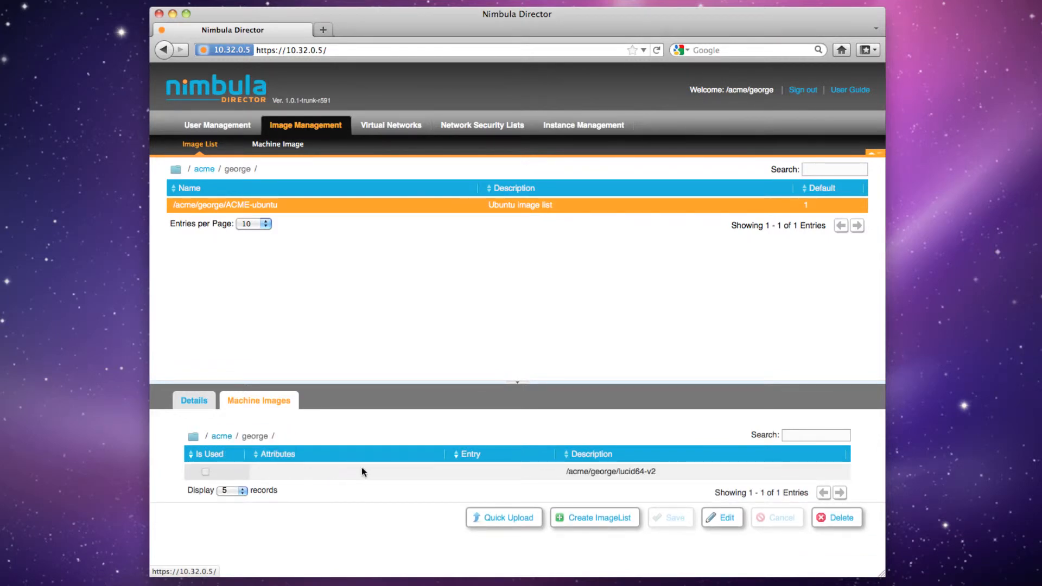
left_click(715, 517)
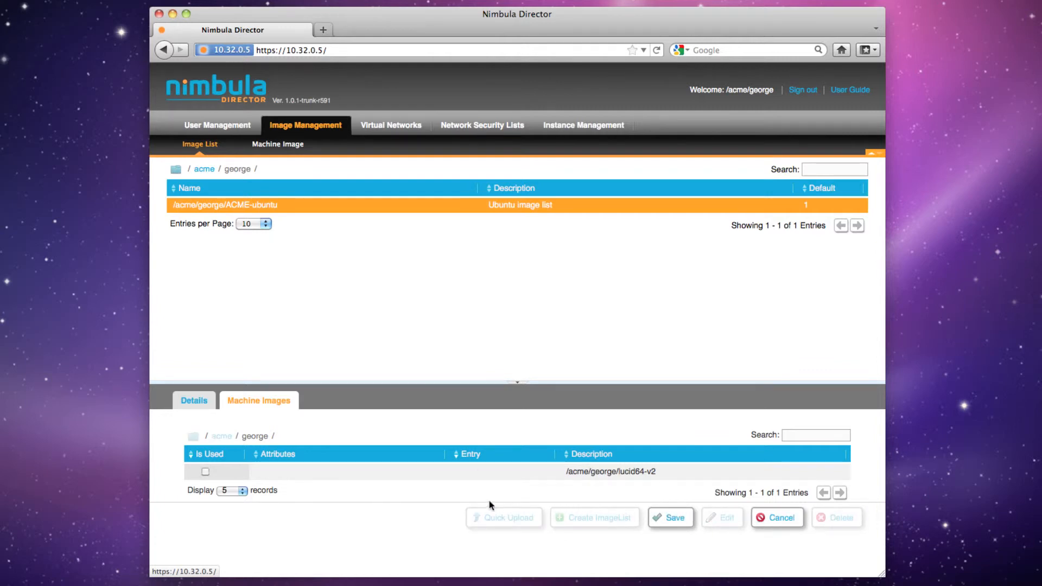
left_click(205, 472)
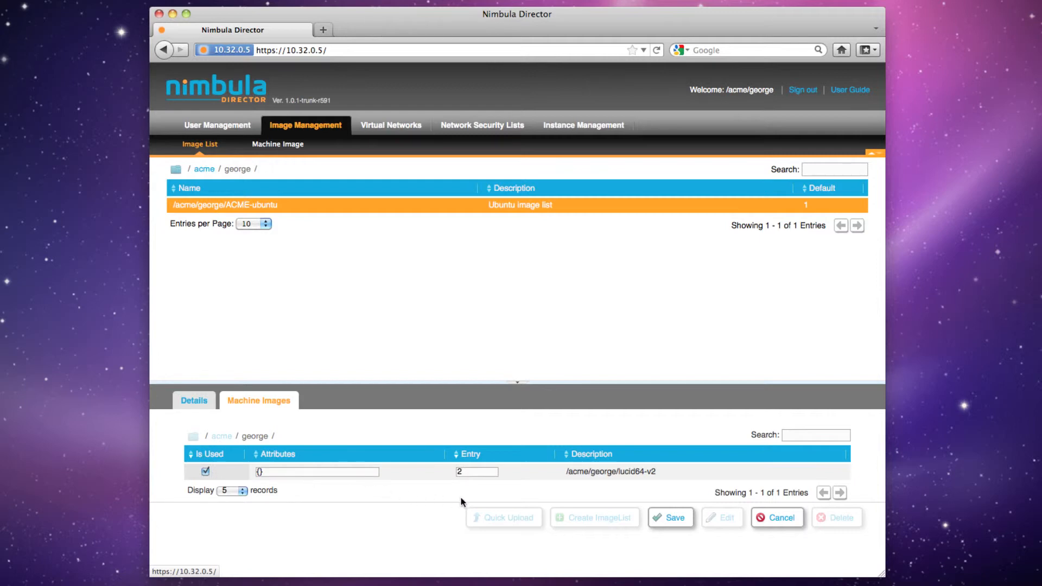
left_click(669, 513)
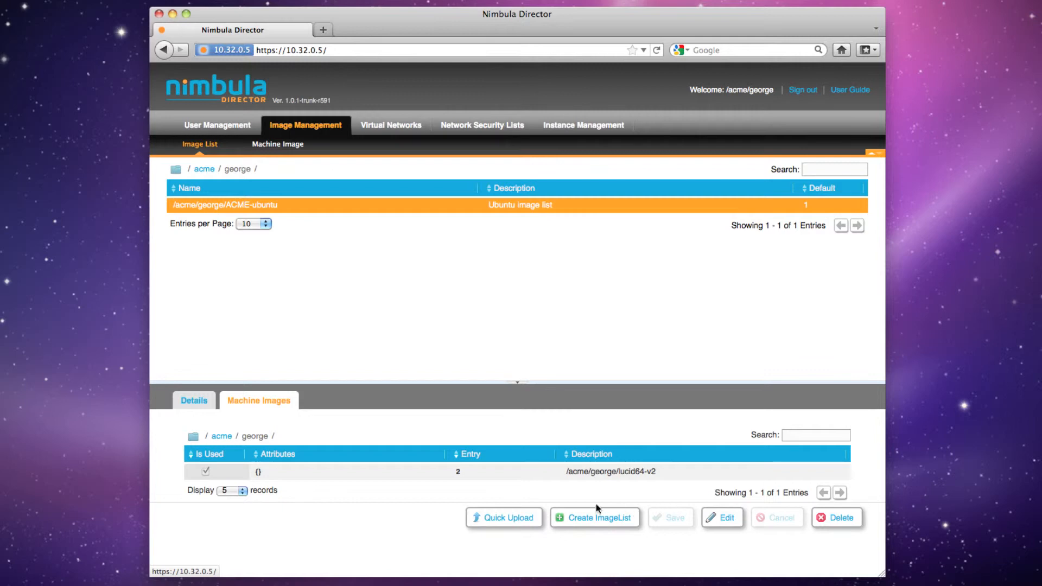
Set the ACME-ubuntu image list's default entry to 2 and save the change
left_click(190, 403)
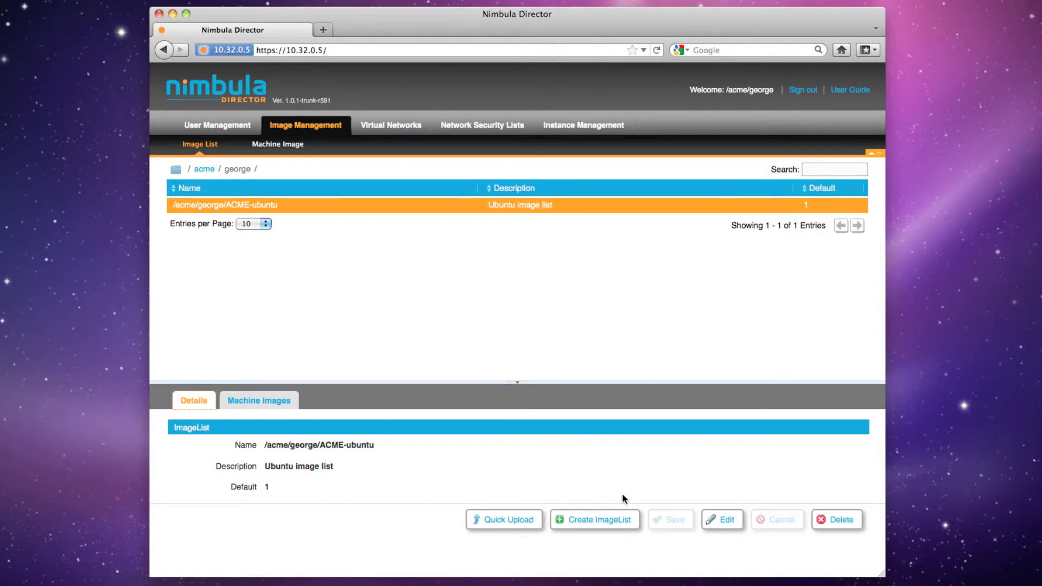
left_click(711, 520)
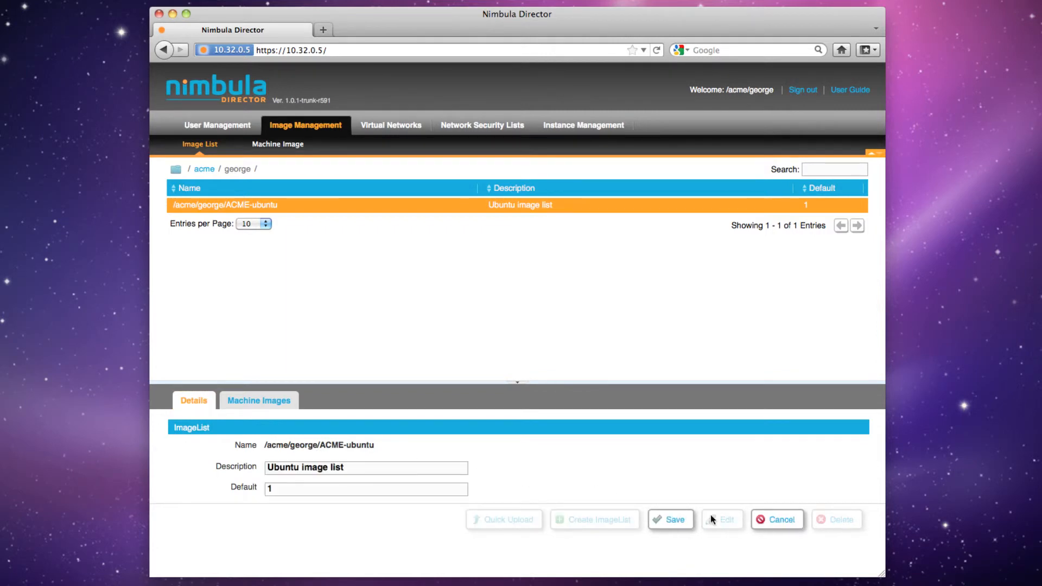
left_click(453, 493)
key("BackSpace")
type("2")
left_click(670, 522)
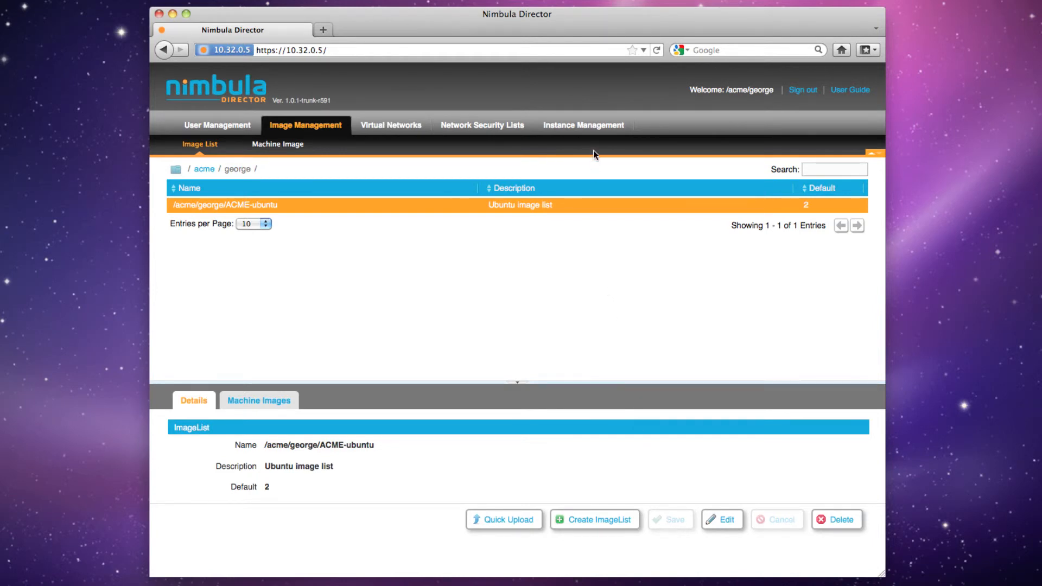
Quick launch one small instance (CPUs: 1.0, RAM: 400) from the ACME-ubuntu image list
left_click(595, 131)
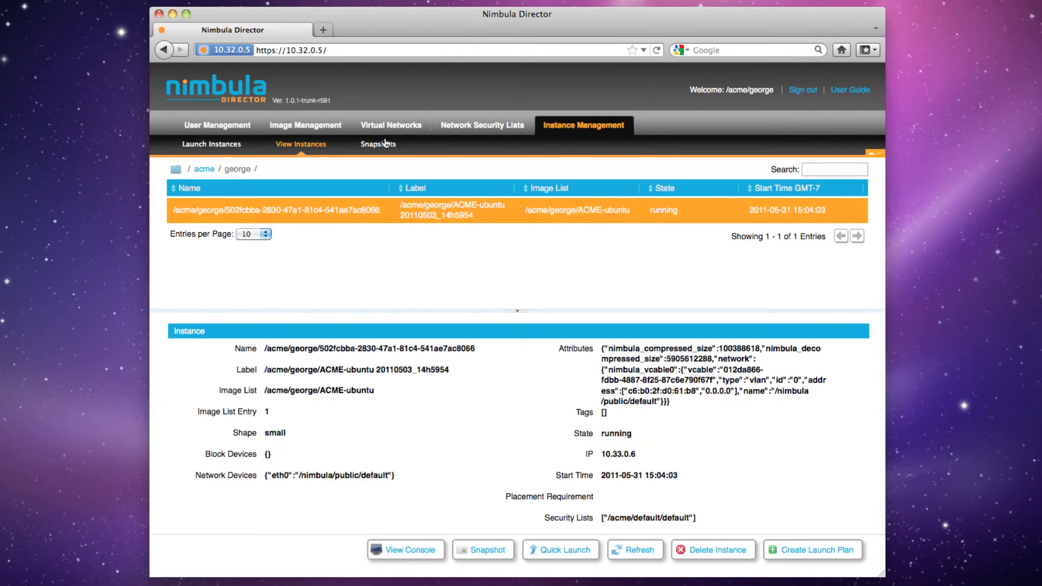
left_click(223, 144)
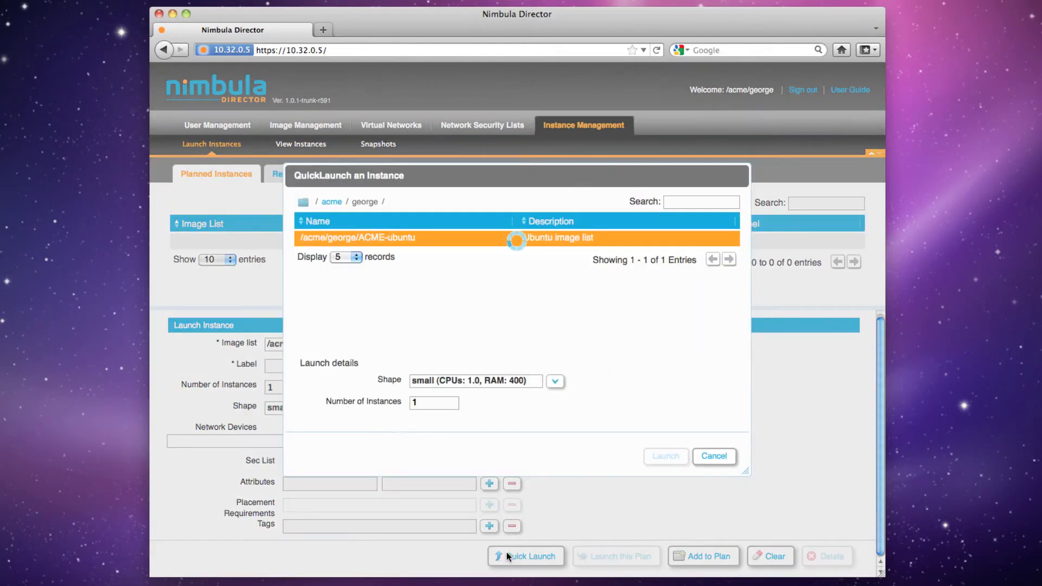
left_click(507, 553)
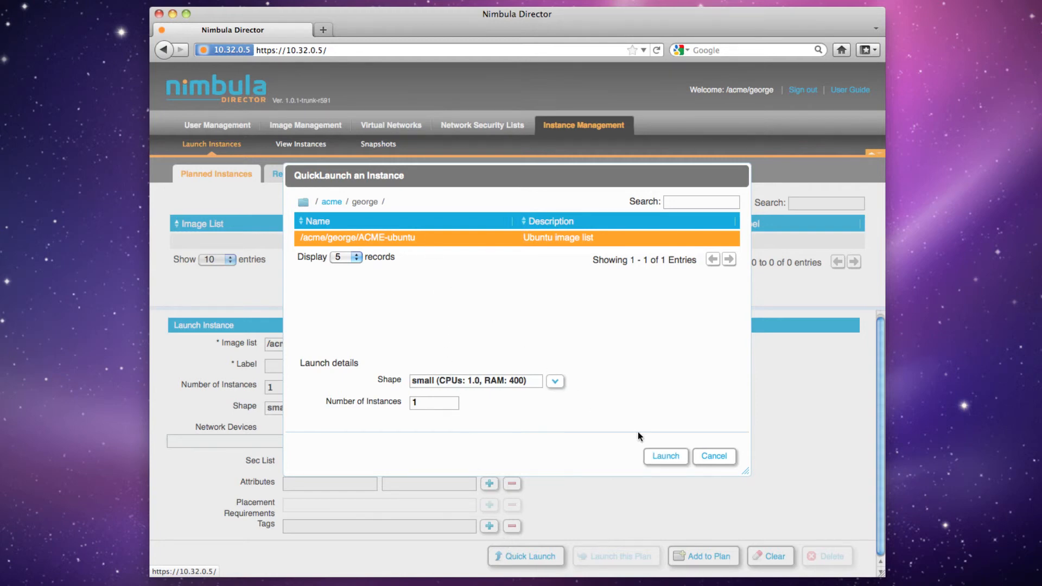
left_click(653, 457)
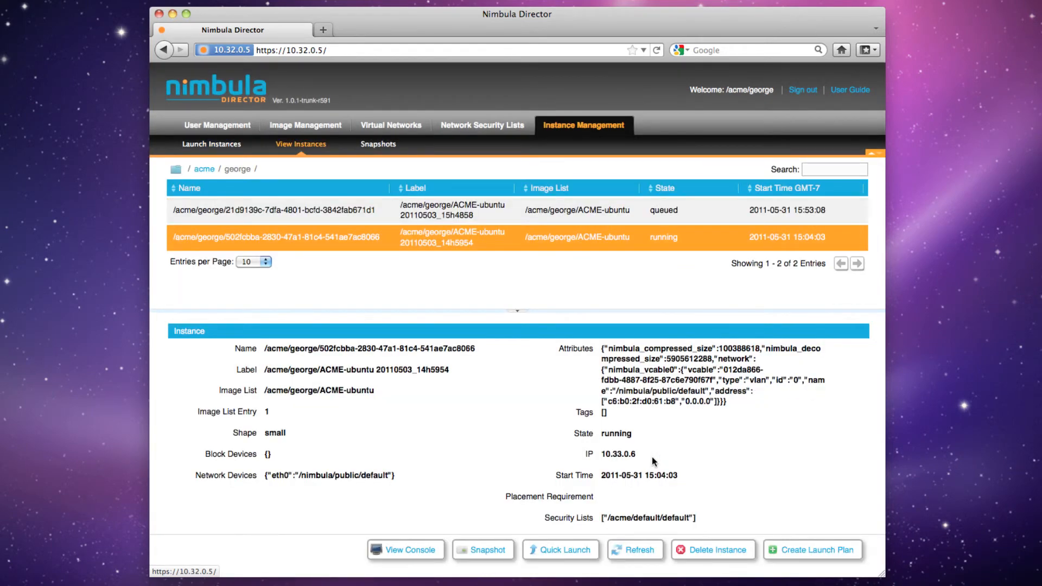
Select the newly launched ACME-ubuntu instance, refresh its status, and open its console window over the instance page
left_click(572, 217)
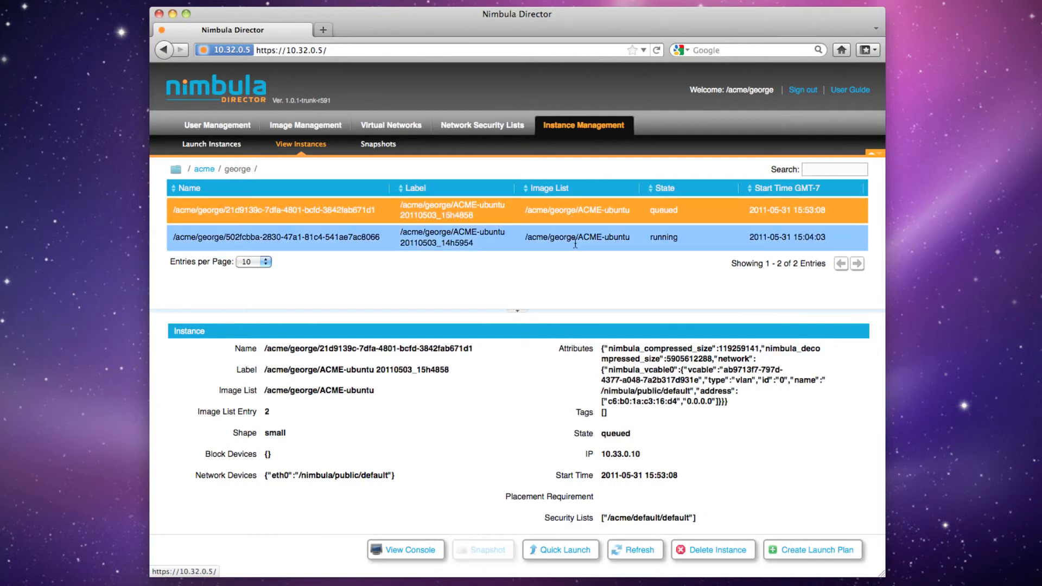
left_click(629, 552)
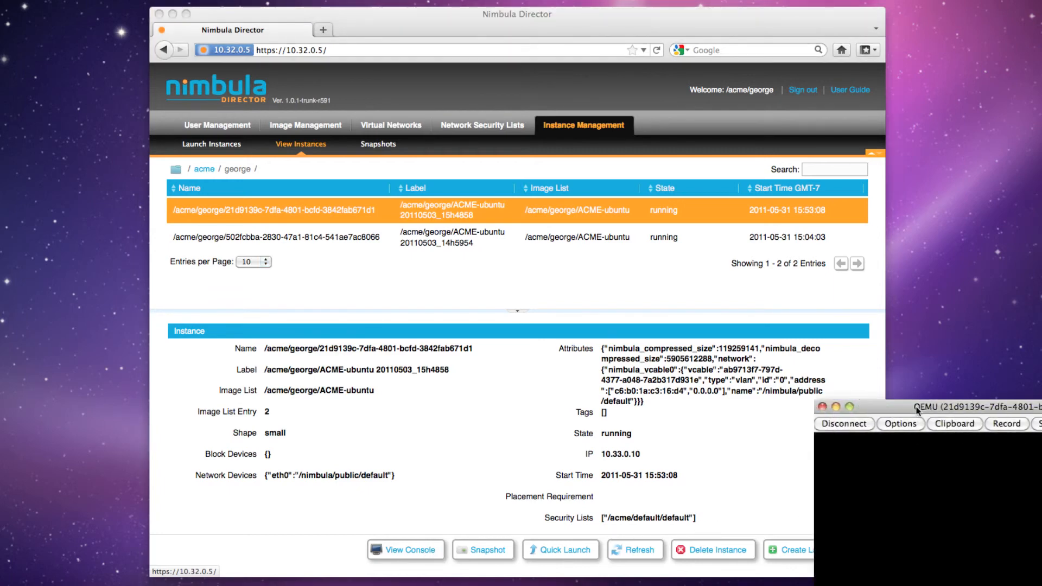
left_click_drag(602, 199, 601, 170)
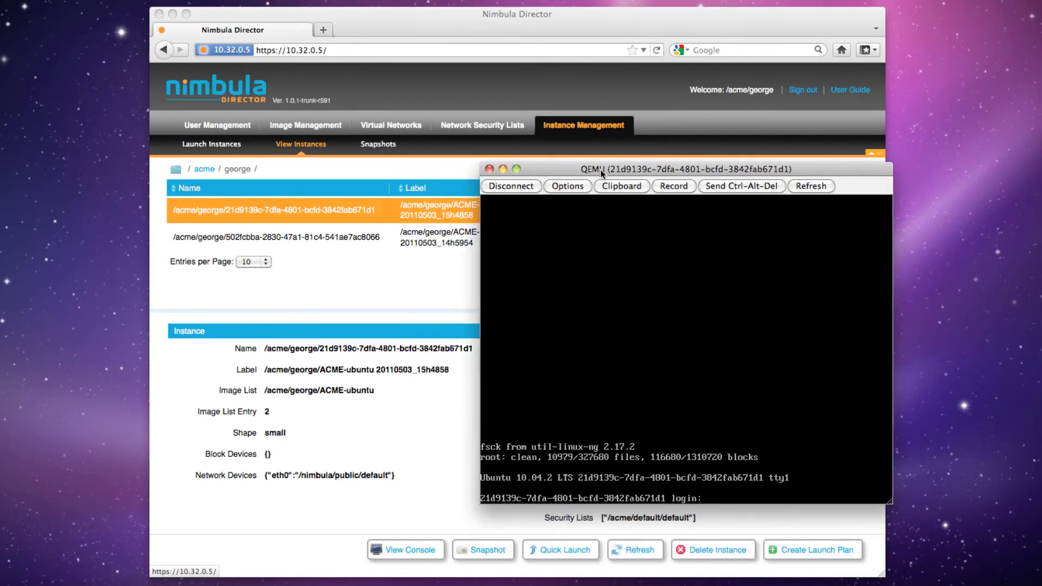
Log in to the new instance's console as root with the account password, and run ping to check its installation
type("root")
key("Return")
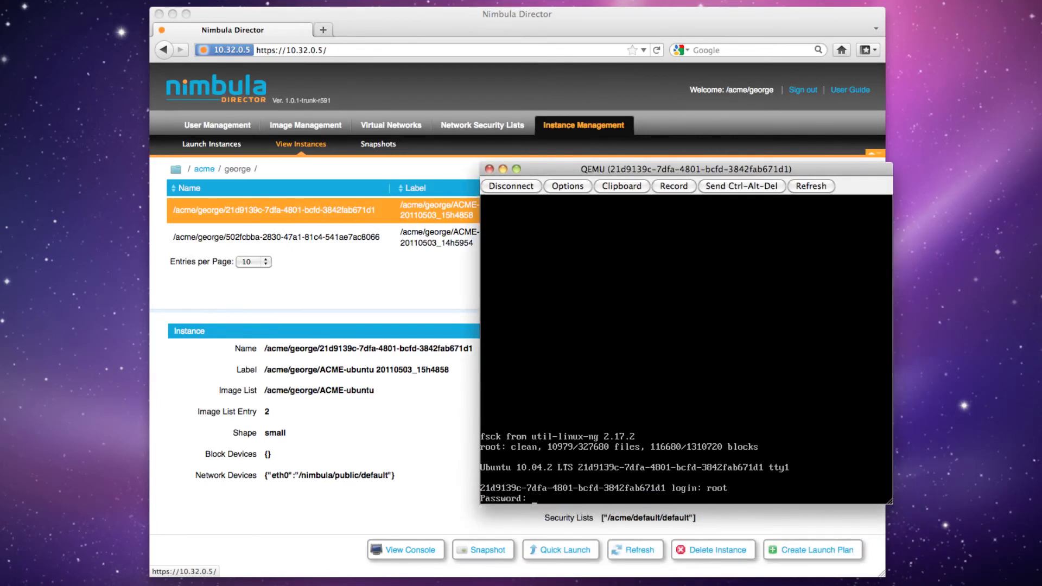
key("Return")
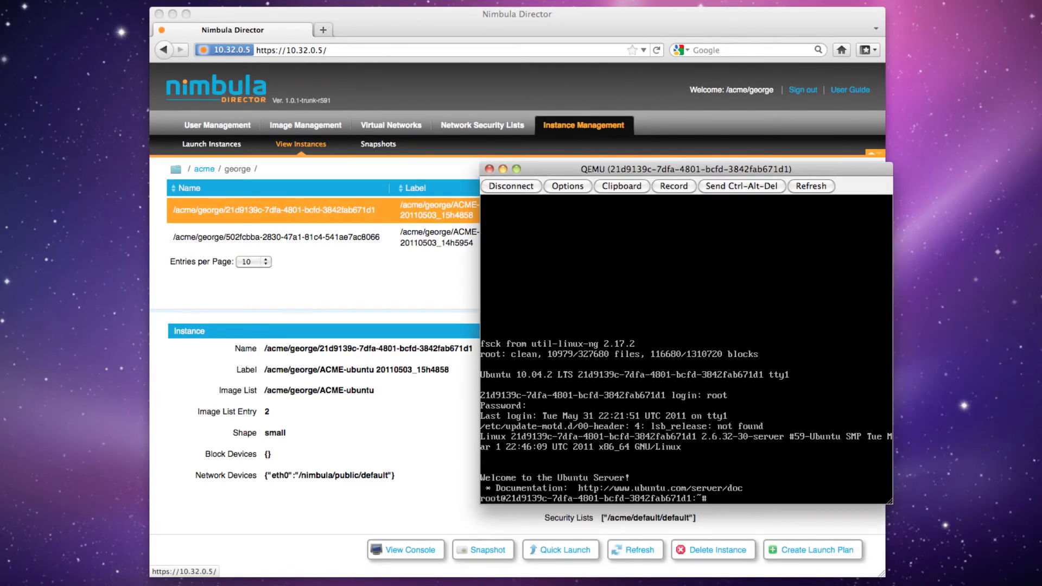
type("ping")
key("Return")
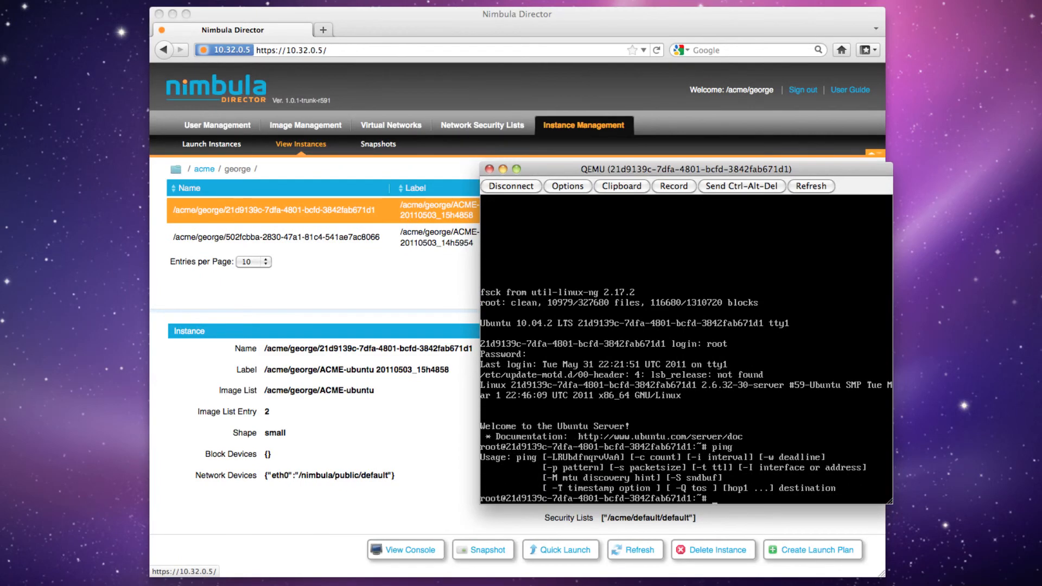